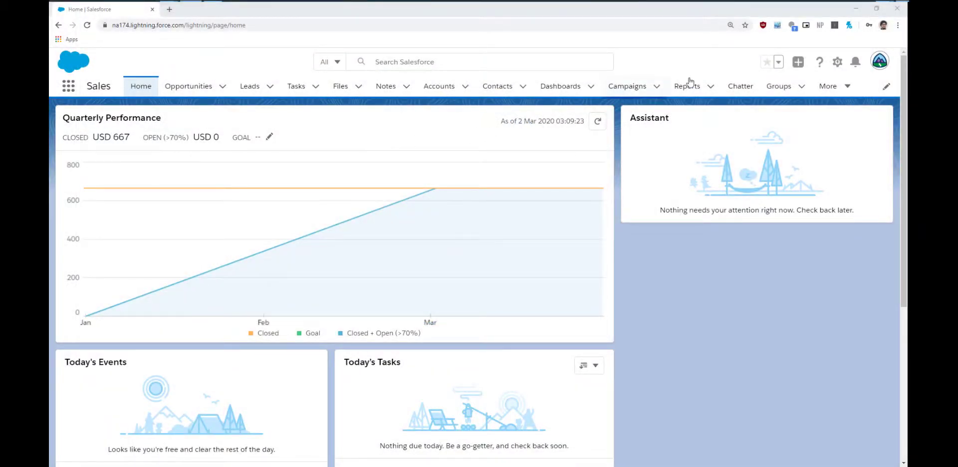
- Open Setup in a new tab and go to the Sandboxes page via a Quick Find search for 'Sandbox'
{"action": "left_click", "coordinate": [838, 62]}
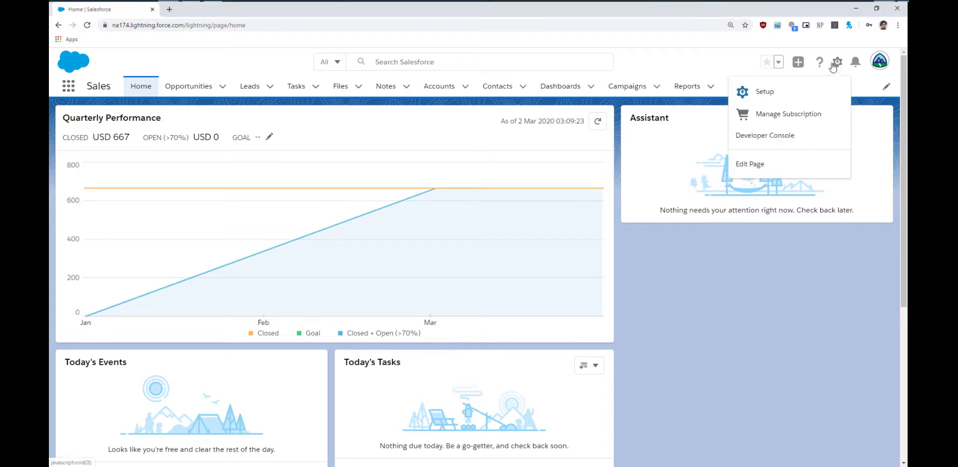
{"action": "left_click", "coordinate": [809, 86]}
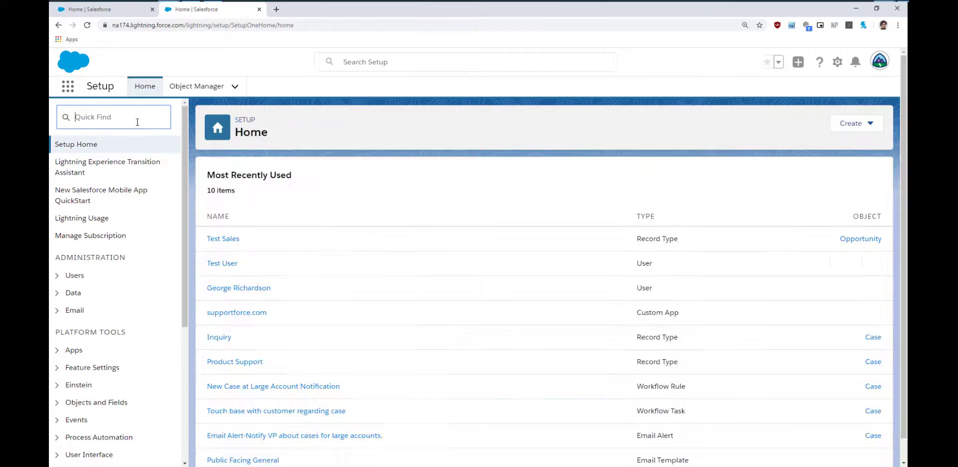
{"action": "left_click", "coordinate": [137, 122]}
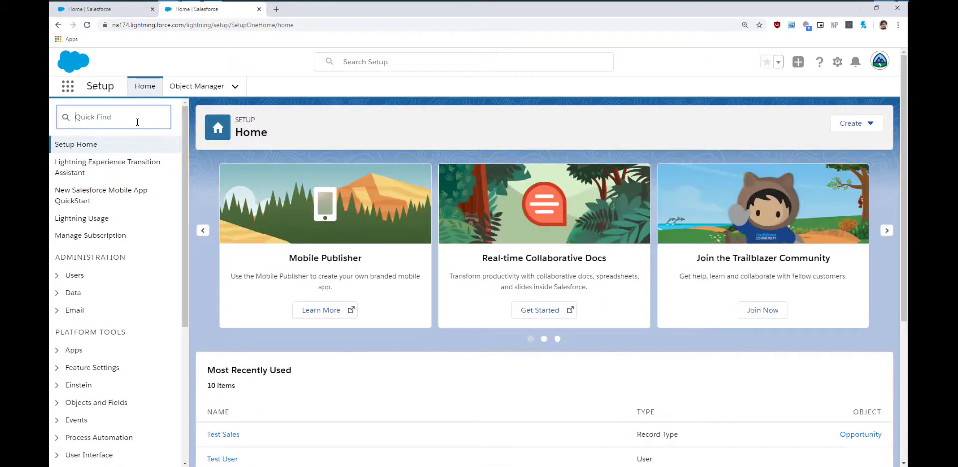
{"action": "type", "text": "Sandbox"}
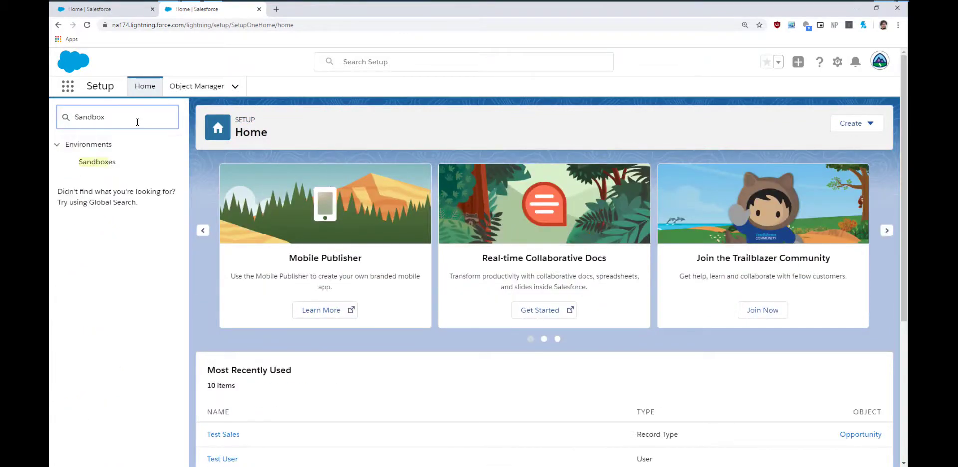
{"action": "left_click", "coordinate": [101, 161]}
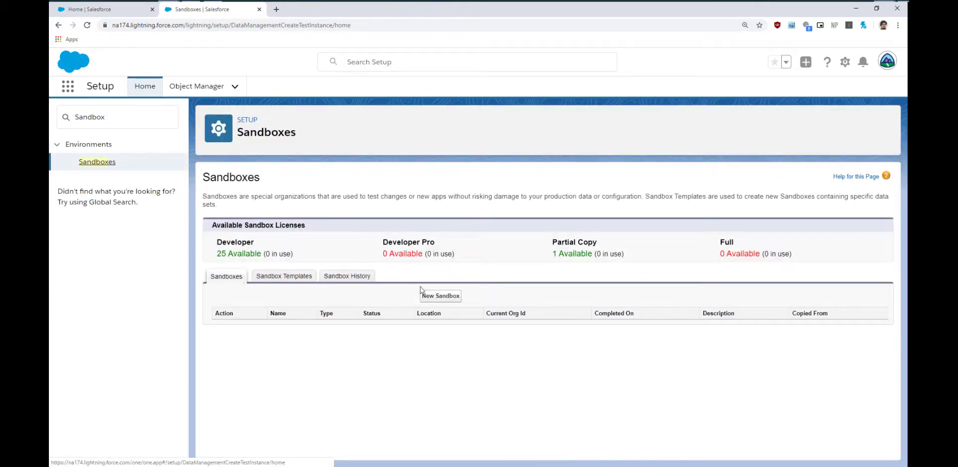
- Start a New Sandbox and look through the sandbox creation form
{"action": "left_click", "coordinate": [433, 296]}
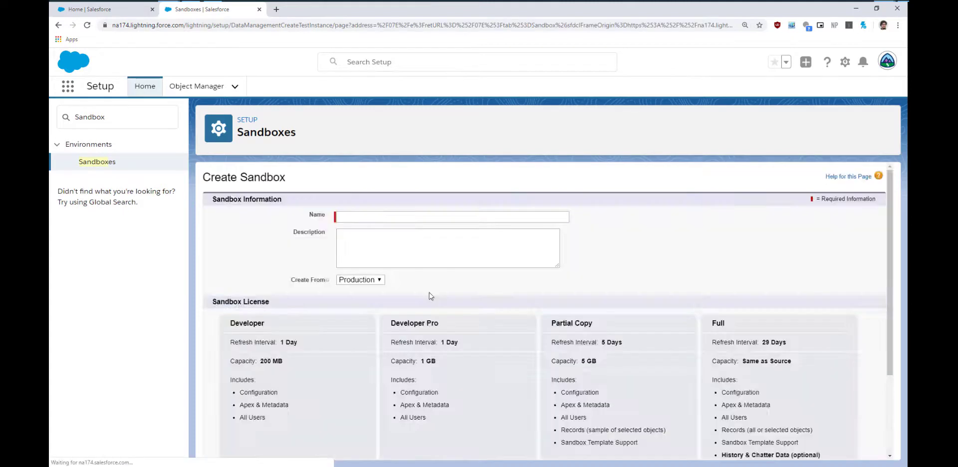
{"action": "scroll", "coordinate": [428, 296], "scroll_direction": "down", "scroll_amount": 3}
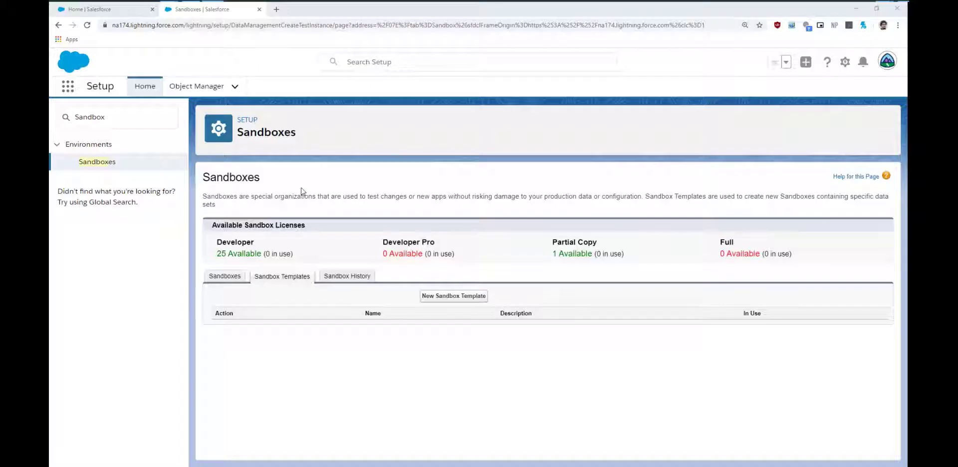
- Create a sandbox template named 'Test' that includes the Opportunity object and its required objects
{"action": "left_click", "coordinate": [440, 296]}
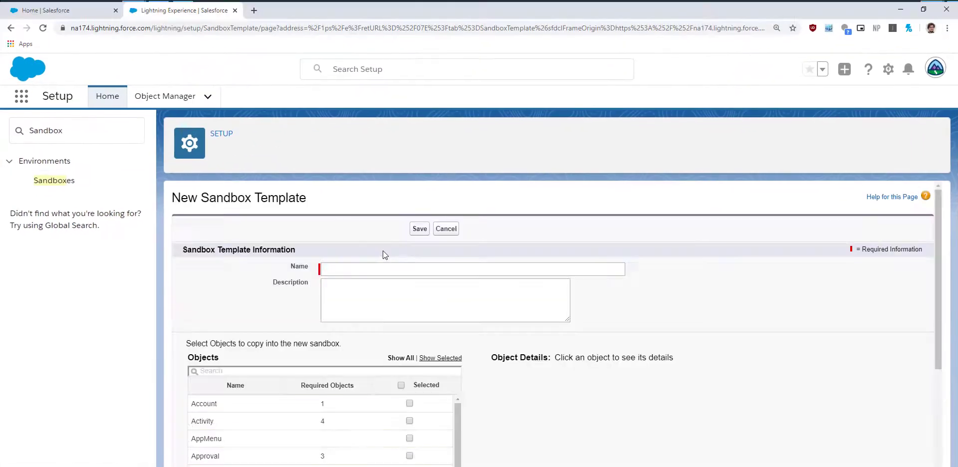
{"action": "type", "text": "Test"}
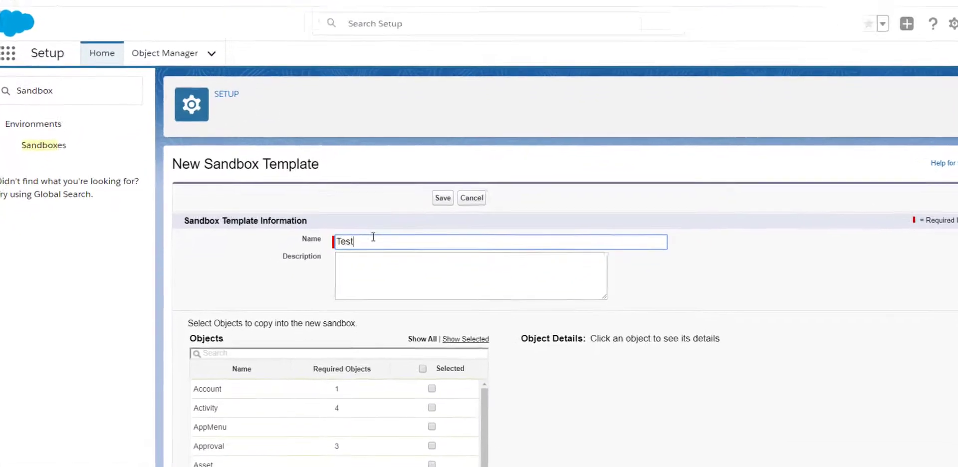
{"action": "scroll", "coordinate": [240, 405], "scroll_direction": "down", "scroll_amount": 2}
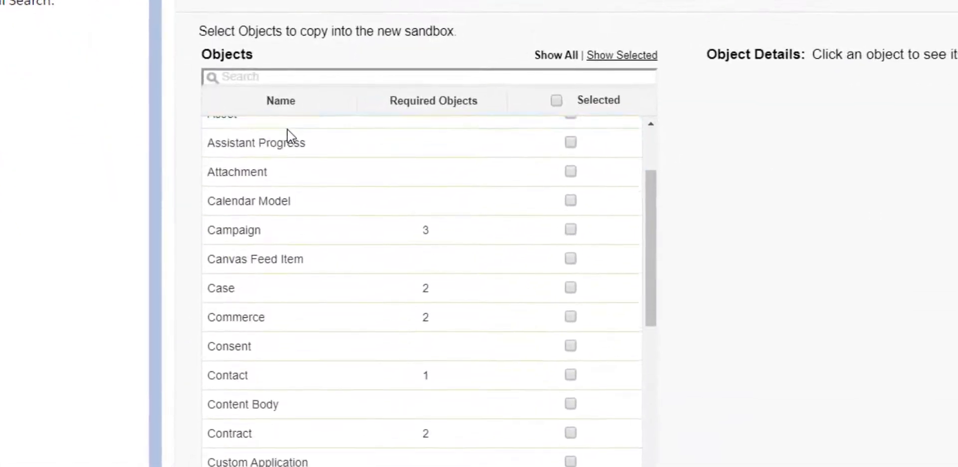
{"action": "scroll", "coordinate": [288, 130], "scroll_direction": "down", "scroll_amount": 10}
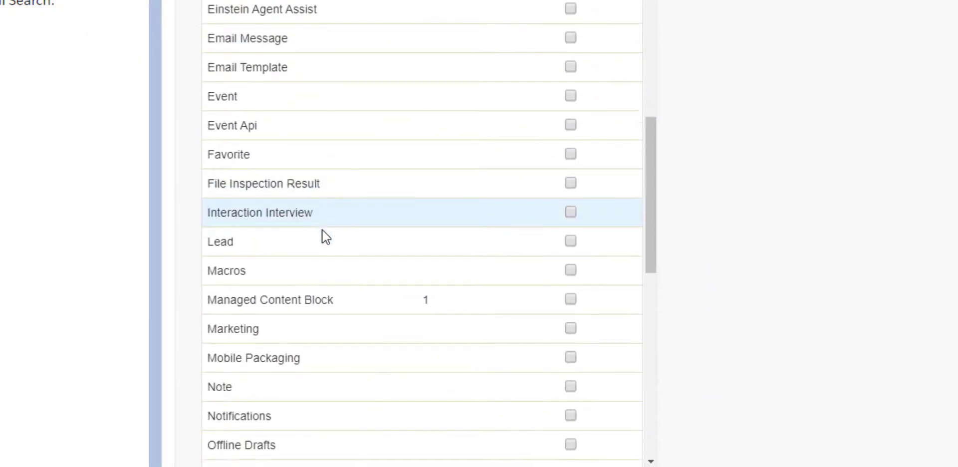
{"action": "scroll", "coordinate": [325, 250], "scroll_direction": "down", "scroll_amount": 3}
{"action": "left_click", "coordinate": [571, 317]}
{"action": "scroll", "coordinate": [475, 287], "scroll_direction": "up", "scroll_amount": 15}
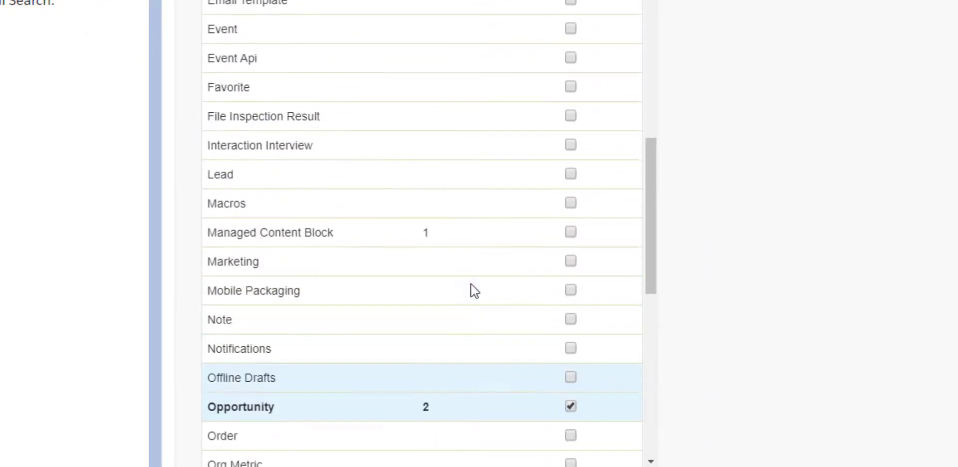
{"action": "scroll", "coordinate": [559, 149], "scroll_direction": "up", "scroll_amount": 3}
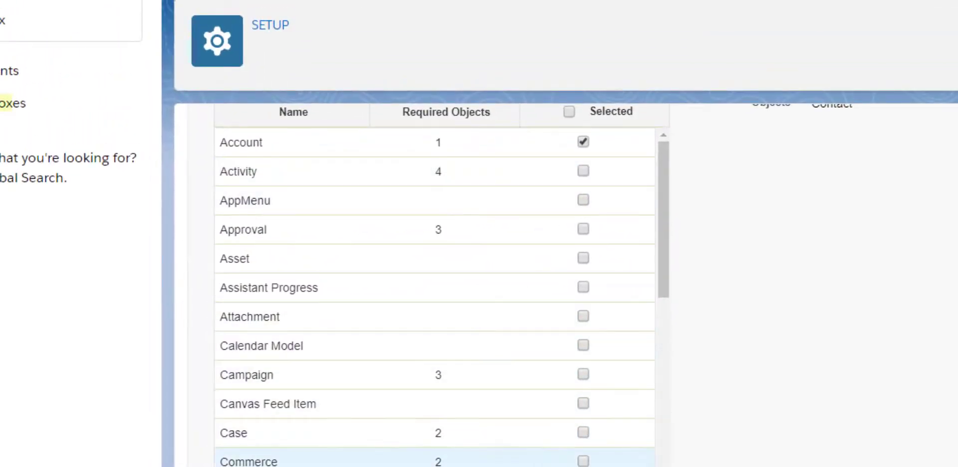
{"action": "scroll", "coordinate": [573, 321], "scroll_direction": "up", "scroll_amount": 4}
{"action": "scroll", "coordinate": [796, 329], "scroll_direction": "up", "scroll_amount": 2}
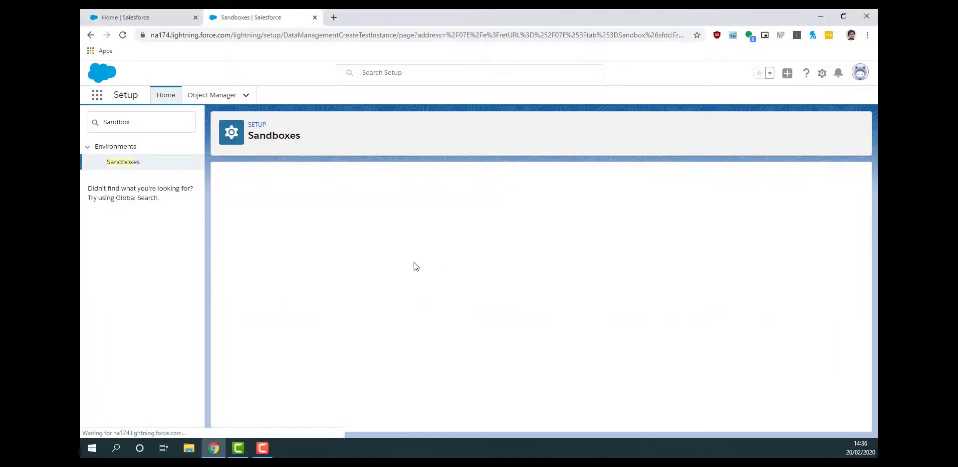
- Name the sandbox 'AppDev' with the description 'Sandbox for developing new apps.'
{"action": "type", "text": "AppDev"}
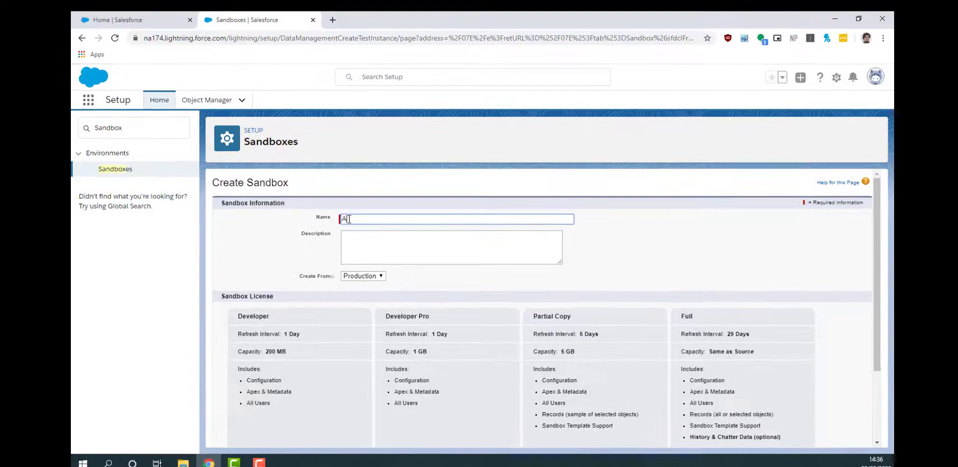
{"action": "key", "text": "Tab"}
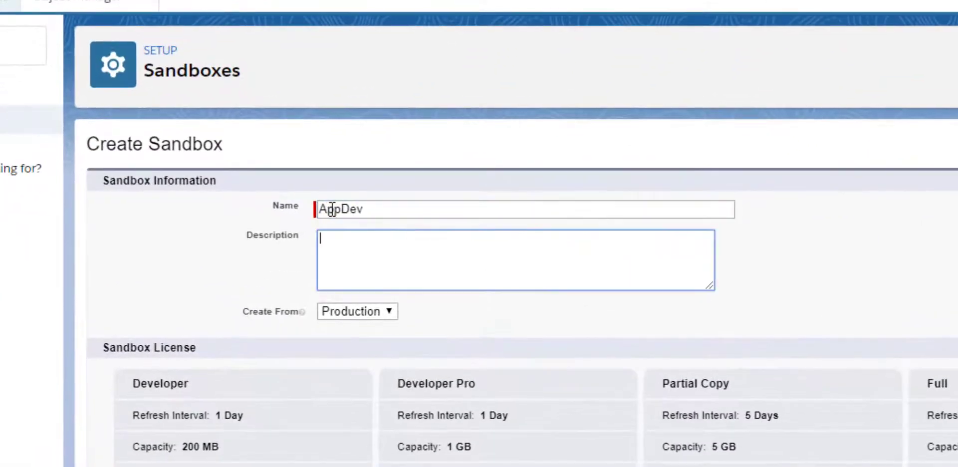
{"action": "type", "text": "Sandbox for de"}
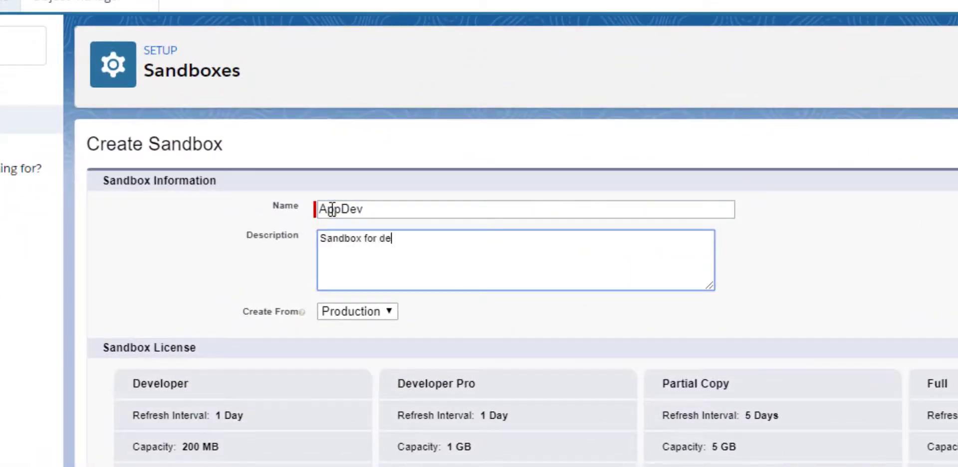
{"action": "type", "text": "veloping new apps."}
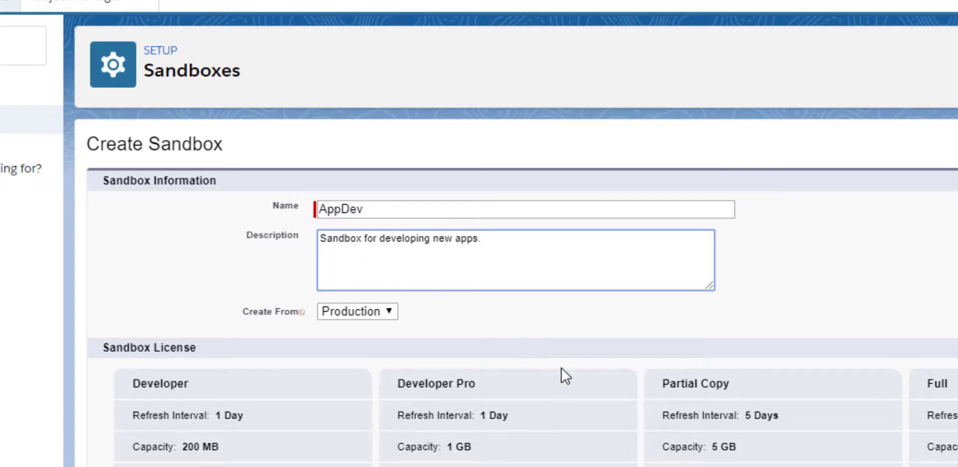
- Choose the Partial Copy license type and base the sandbox on the Test template
{"action": "scroll", "coordinate": [577, 382], "scroll_direction": "down", "scroll_amount": 3}
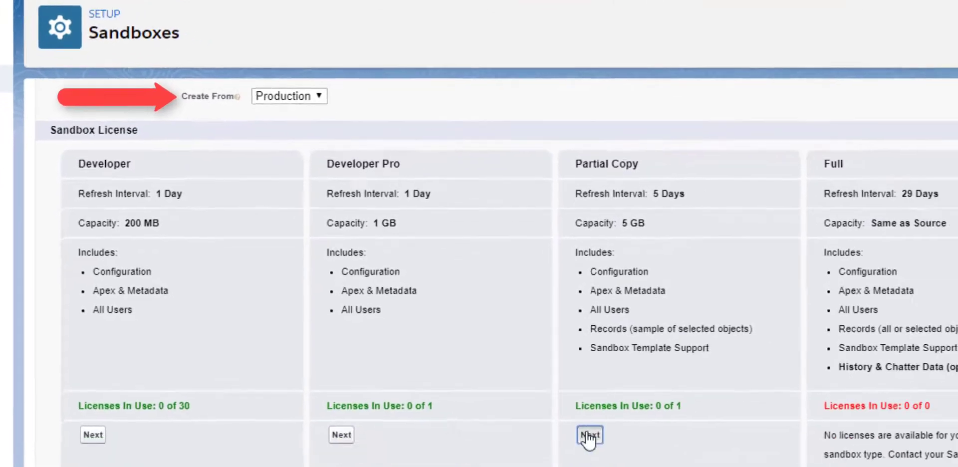
{"action": "left_click", "coordinate": [522, 385]}
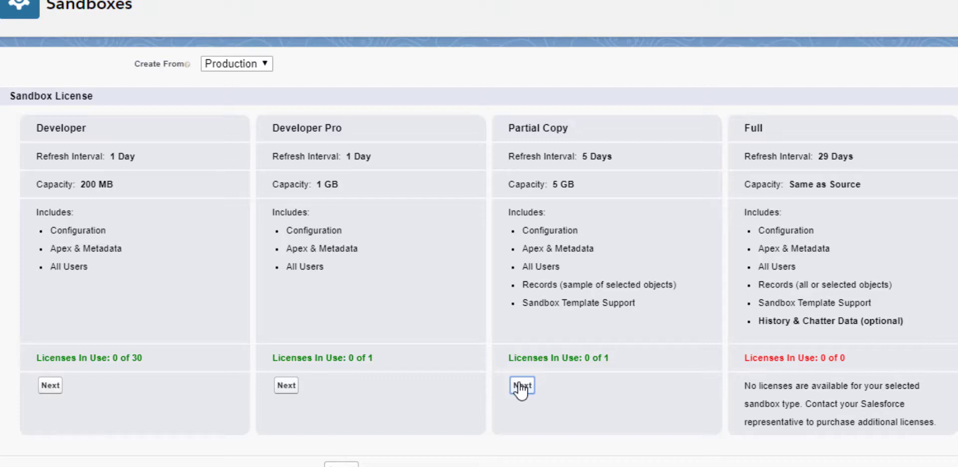
{"action": "left_click", "coordinate": [522, 386]}
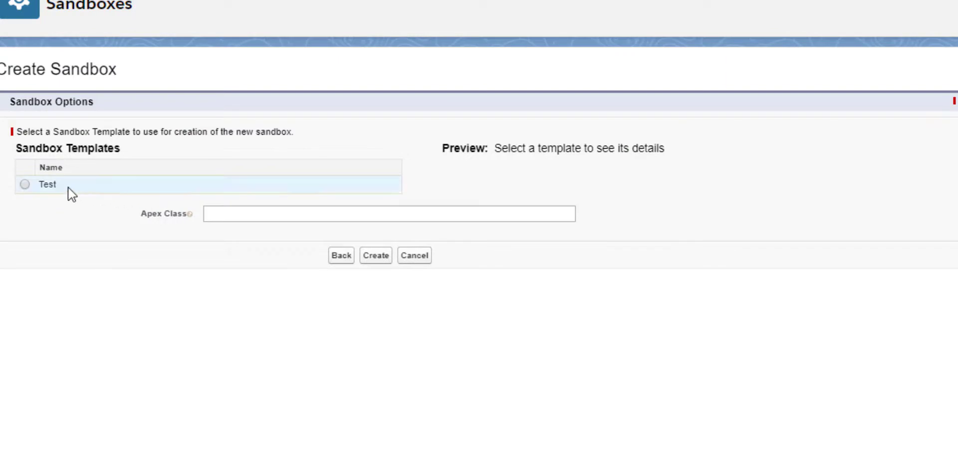
{"action": "left_click", "coordinate": [25, 184]}
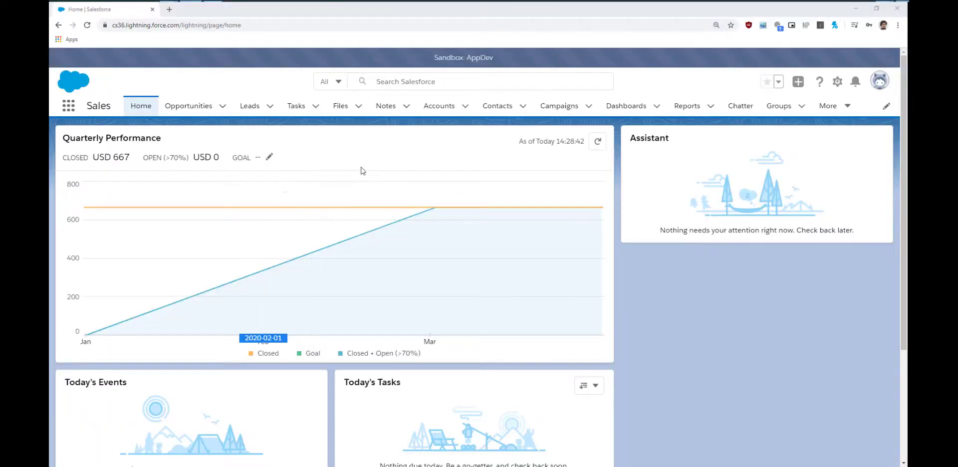
- Open the list of accounts in the logged-in AppDev sandbox
{"action": "left_click", "coordinate": [435, 105]}
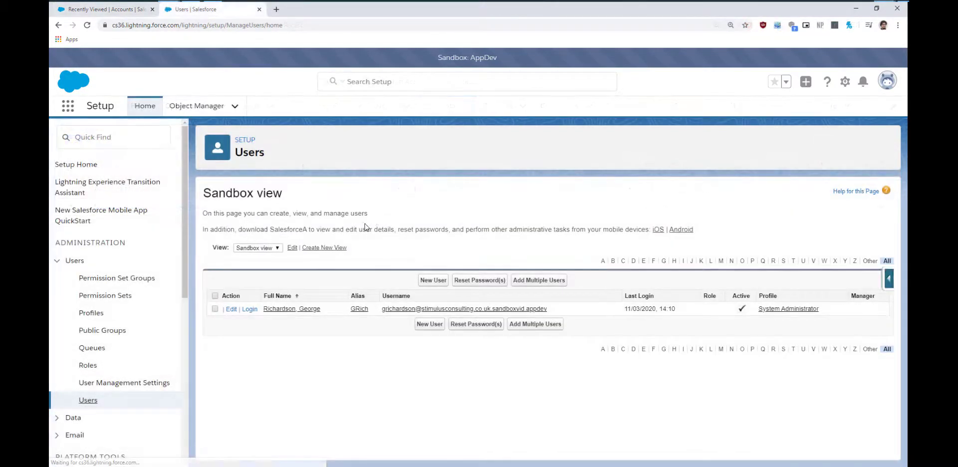
- Change the Deliverability access level to 'All email' and save the settings
{"action": "left_click", "coordinate": [291, 309]}
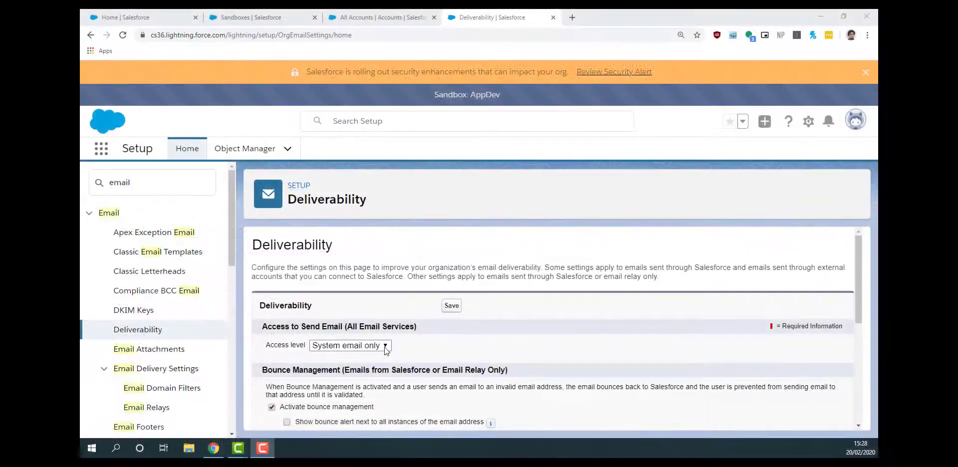
{"action": "left_click", "coordinate": [385, 349]}
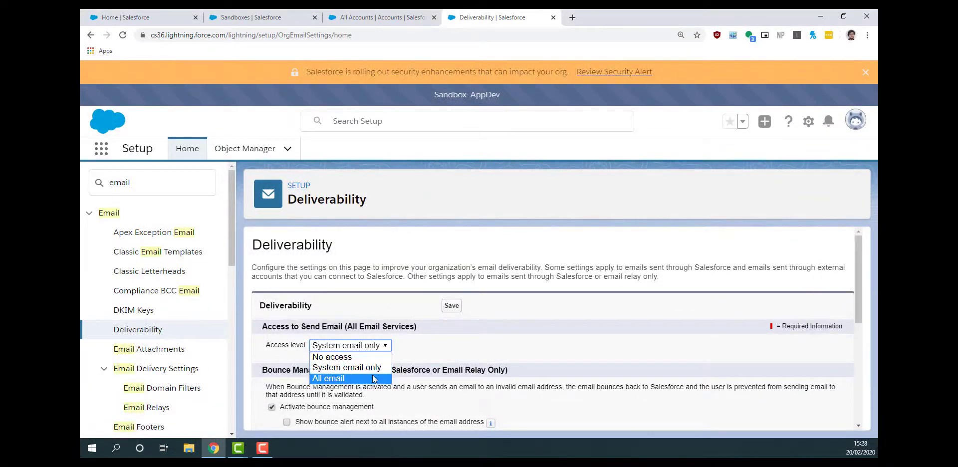
{"action": "left_click", "coordinate": [350, 378]}
{"action": "left_click", "coordinate": [443, 307]}
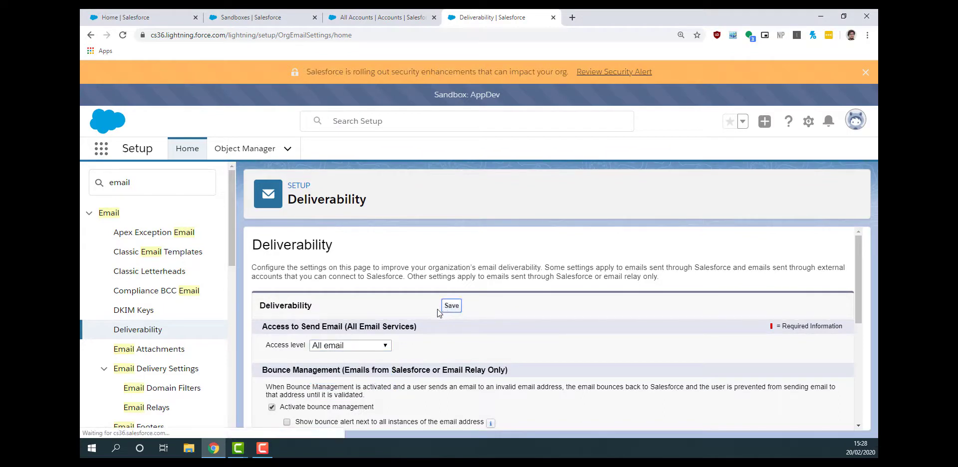